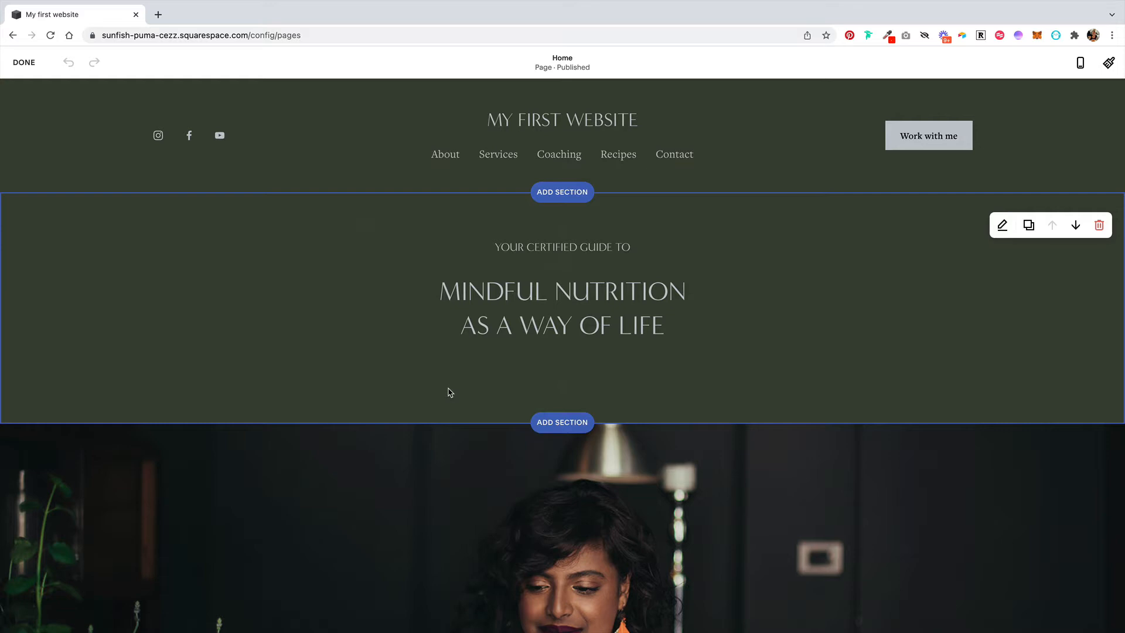
# Add a Newsletter section with first name, last name and email address fields below the Mindful Nutrition heading section
pyautogui.scroll(-1, 550, 407)
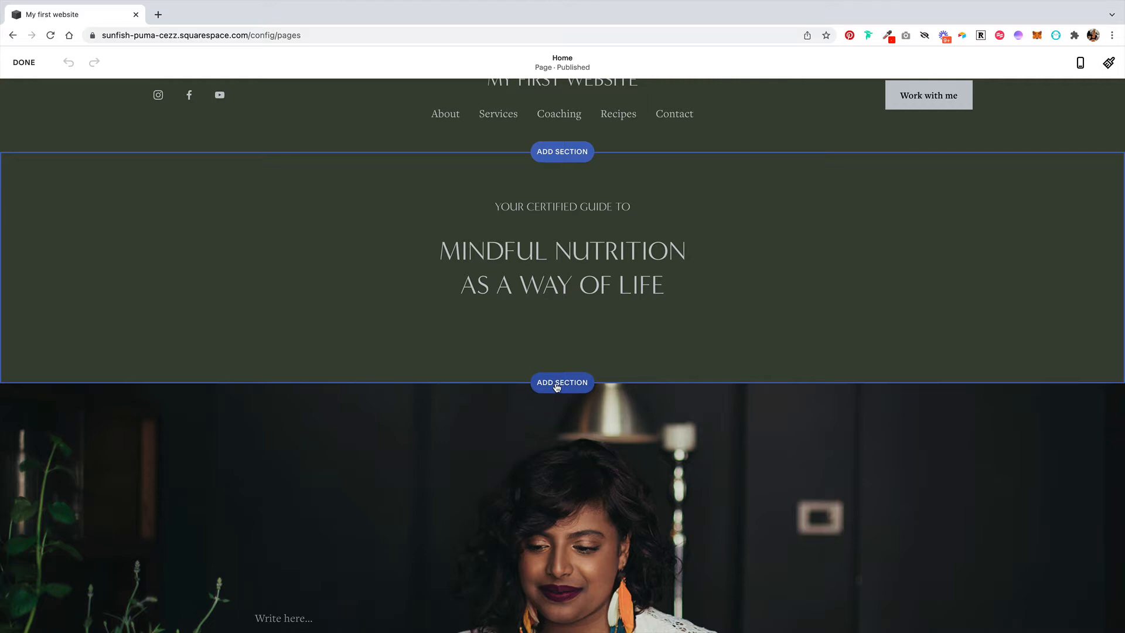
pyautogui.click(558, 384)
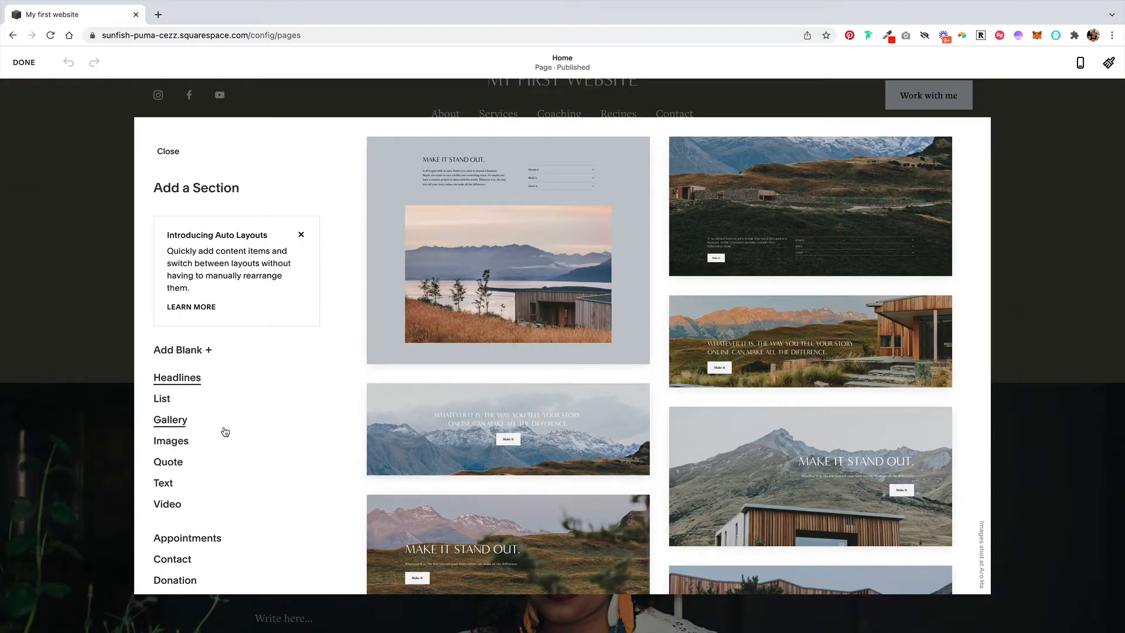
pyautogui.scroll(-4, 217, 425)
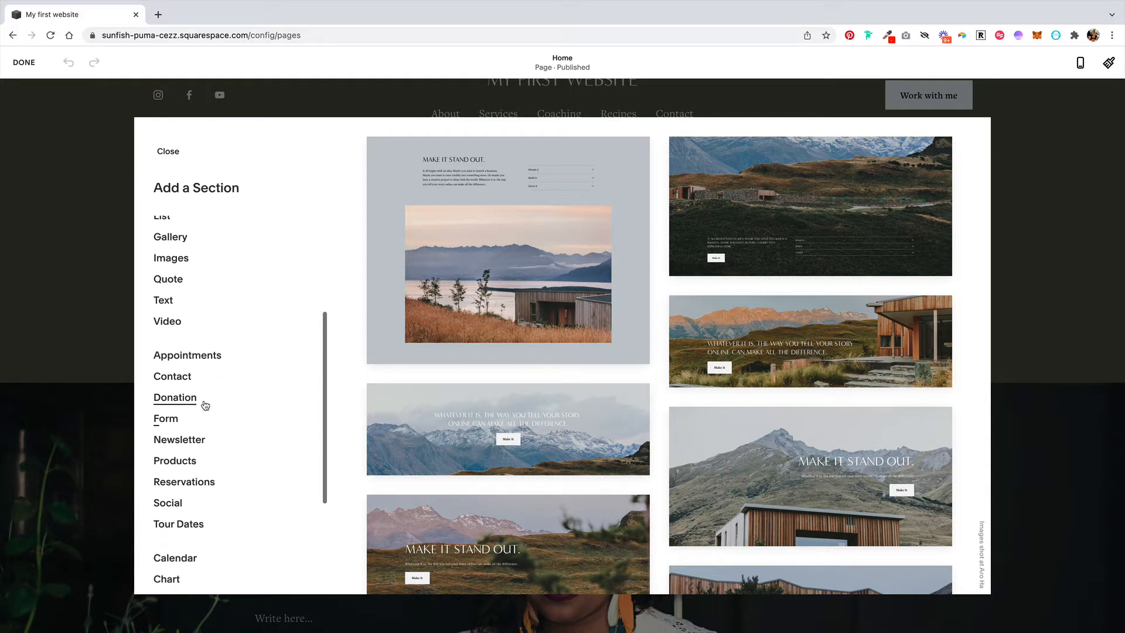
pyautogui.scroll(-2, 205, 398)
pyautogui.click(161, 352)
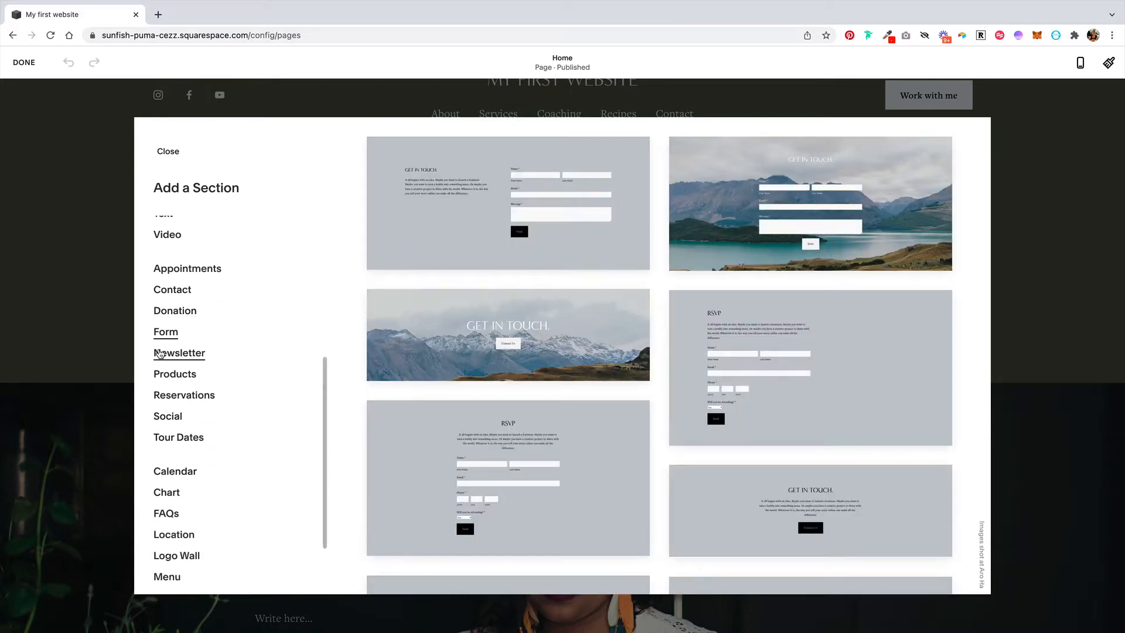
pyautogui.click(173, 359)
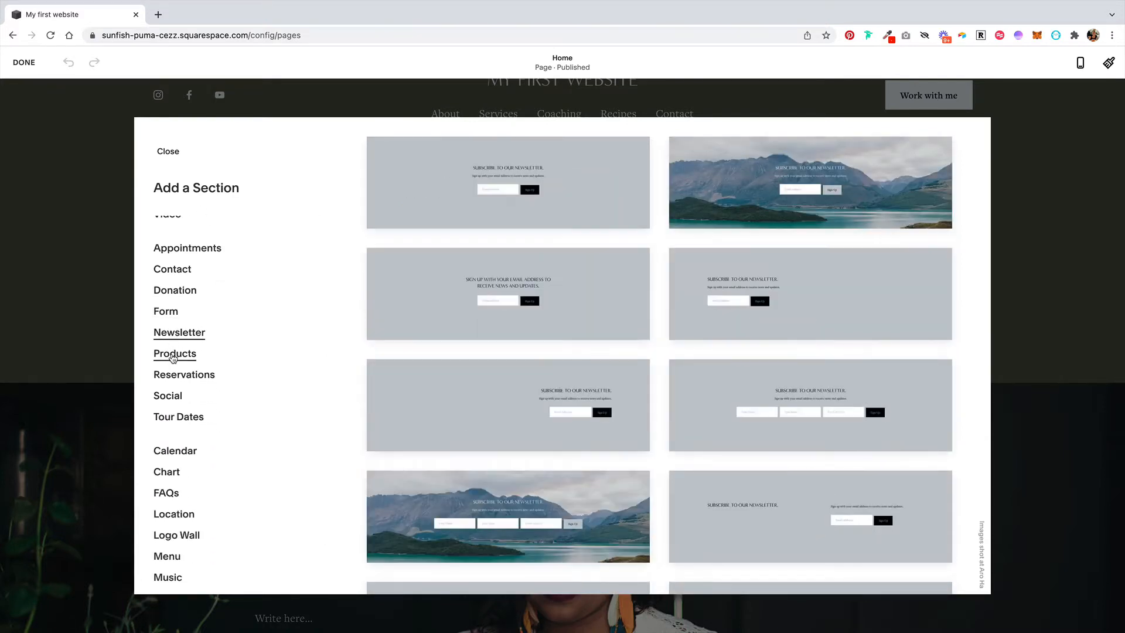
pyautogui.click(175, 272)
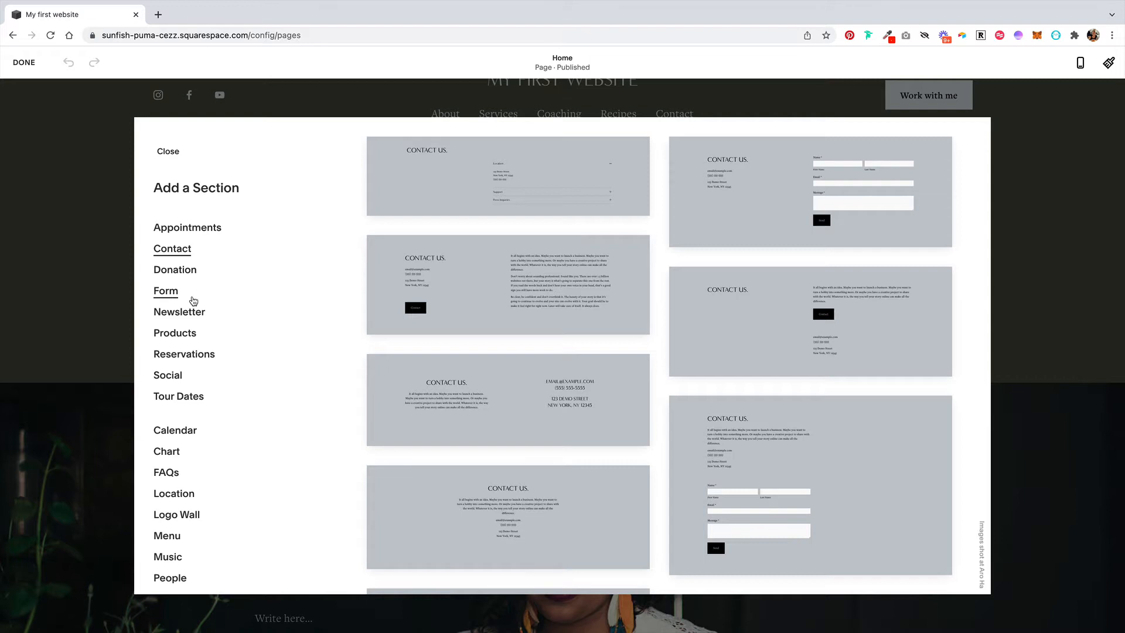
pyautogui.click(193, 314)
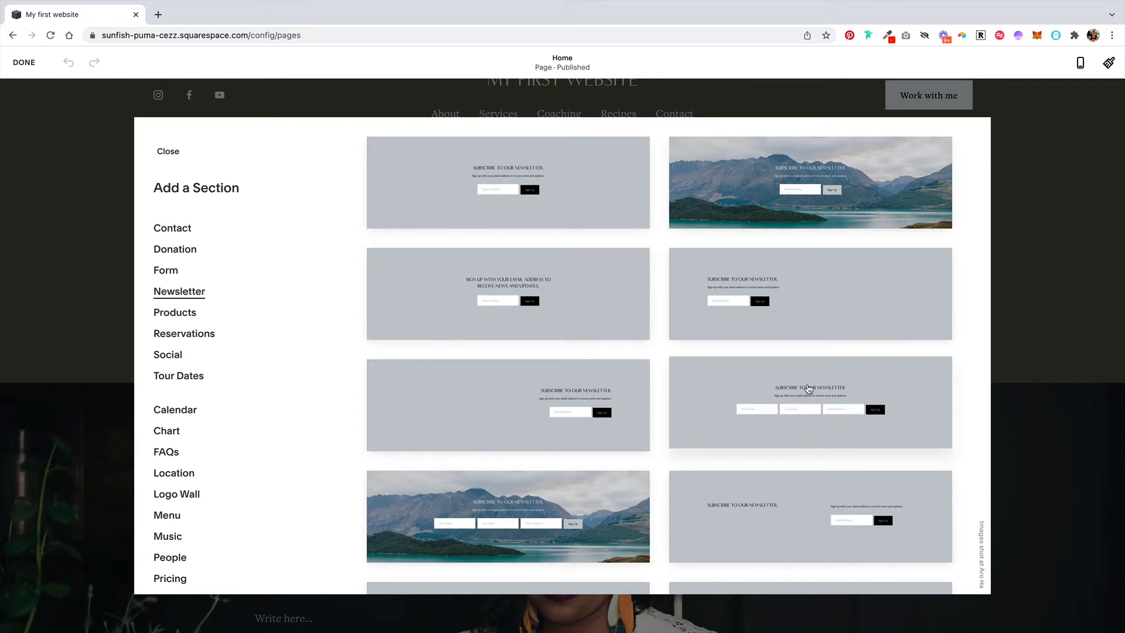
pyautogui.click(808, 388)
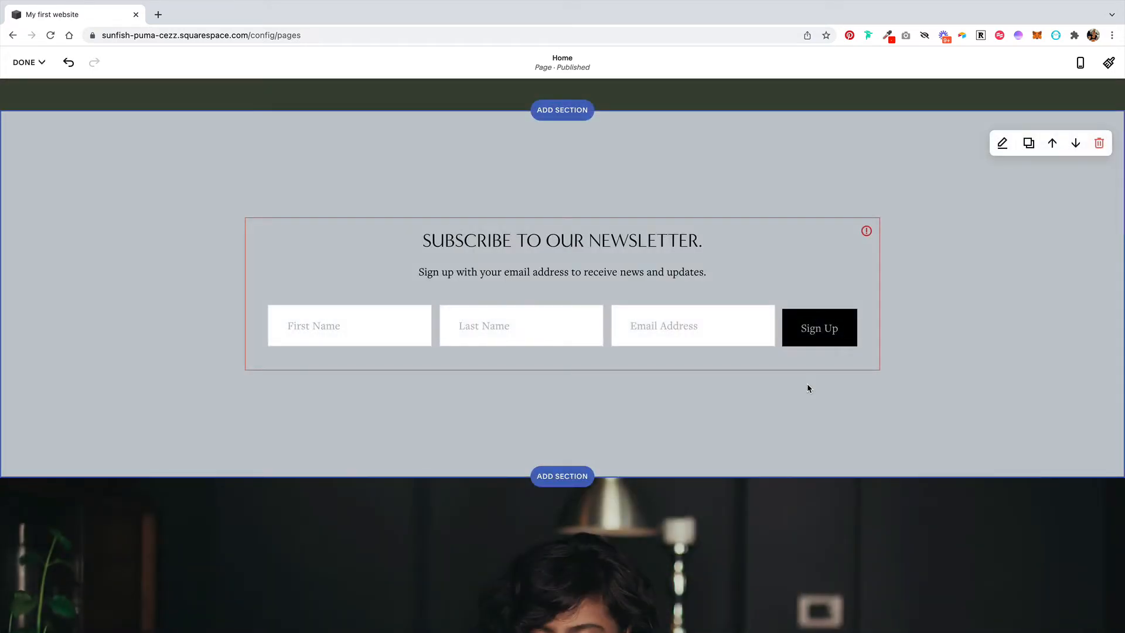
# Open the newsletter block's settings and review the storage options available for its submissions
pyautogui.click(493, 282)
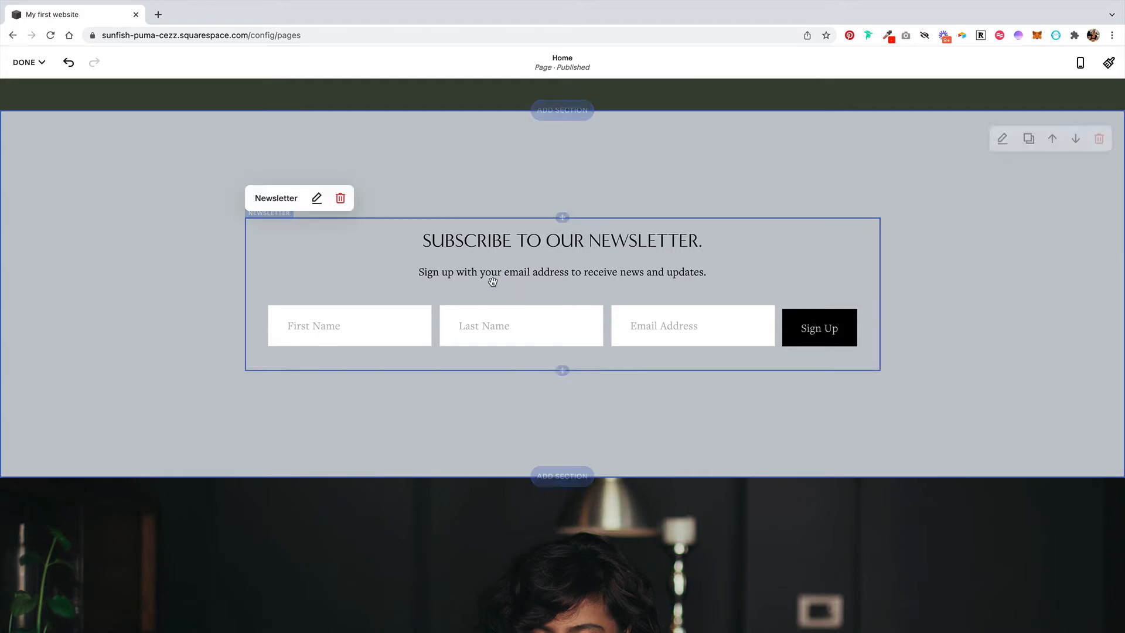
pyautogui.click(317, 199)
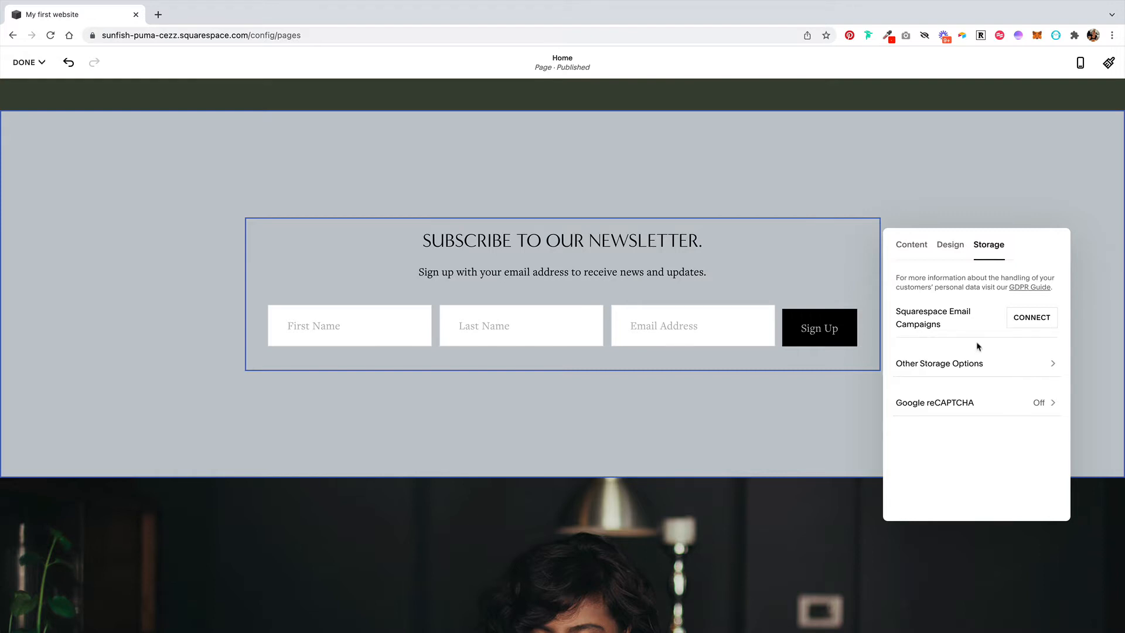
pyautogui.click(977, 367)
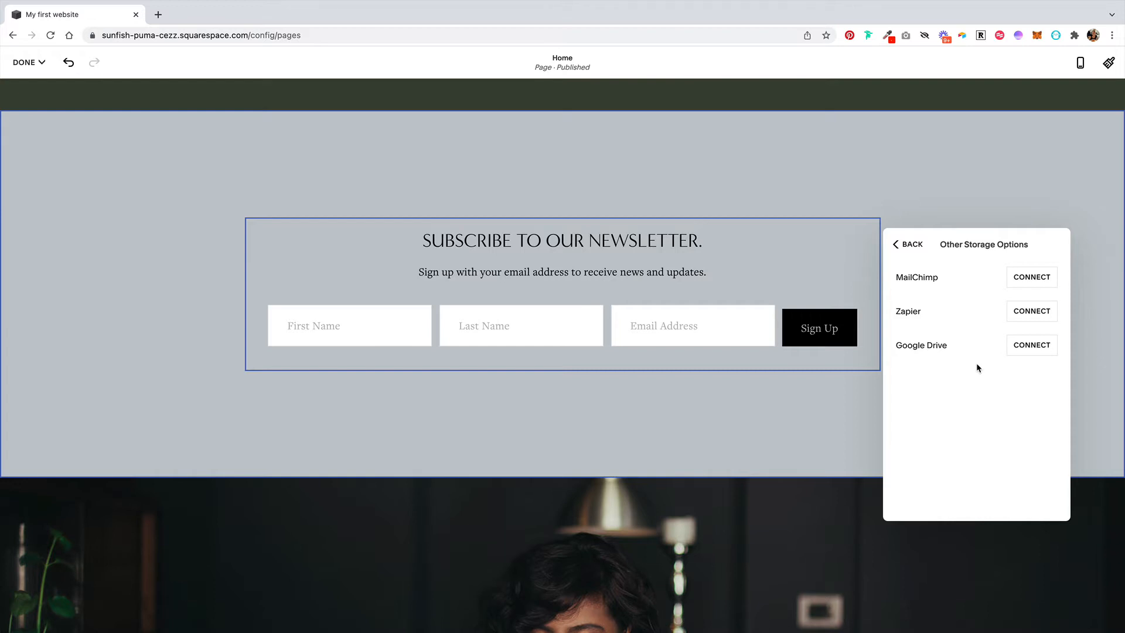
pyautogui.click(912, 245)
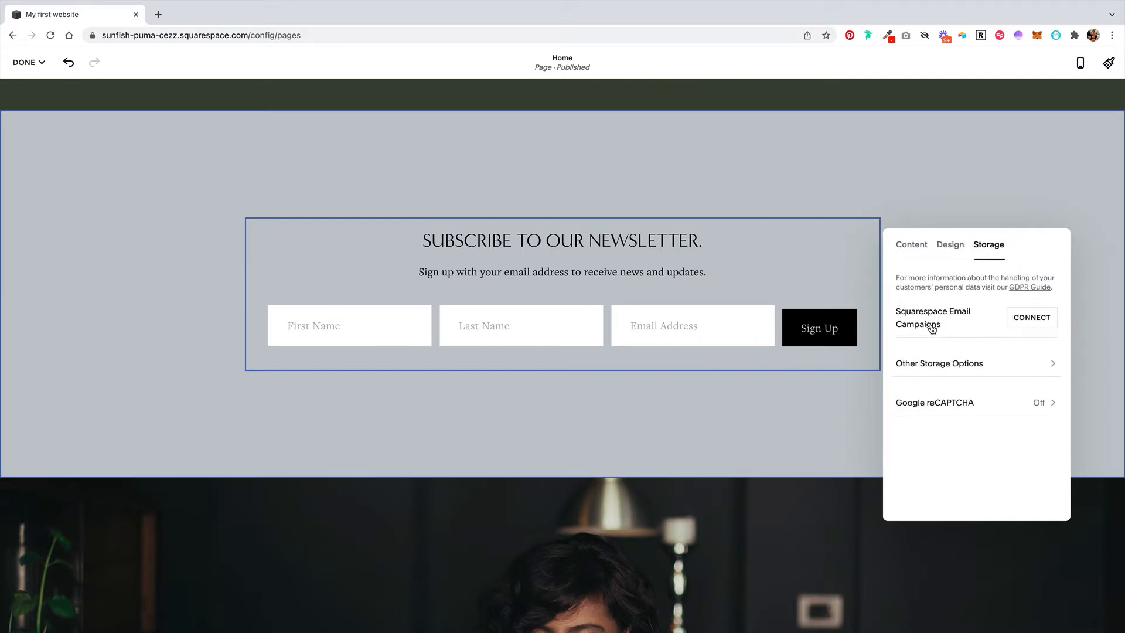
pyautogui.click(949, 364)
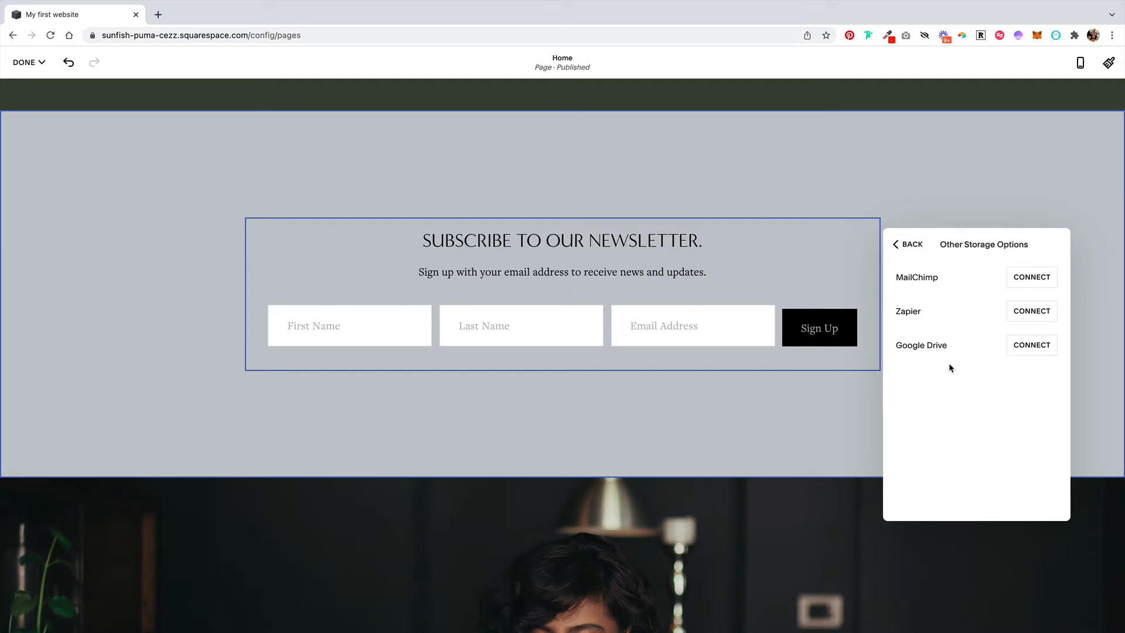
pyautogui.click(1025, 351)
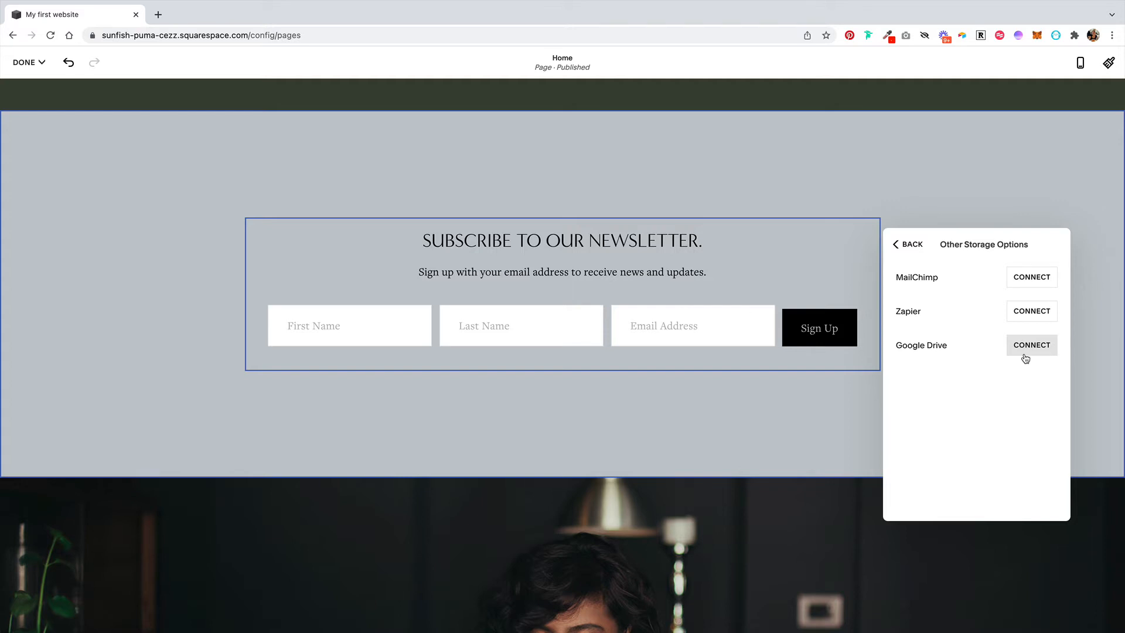
pyautogui.click(921, 246)
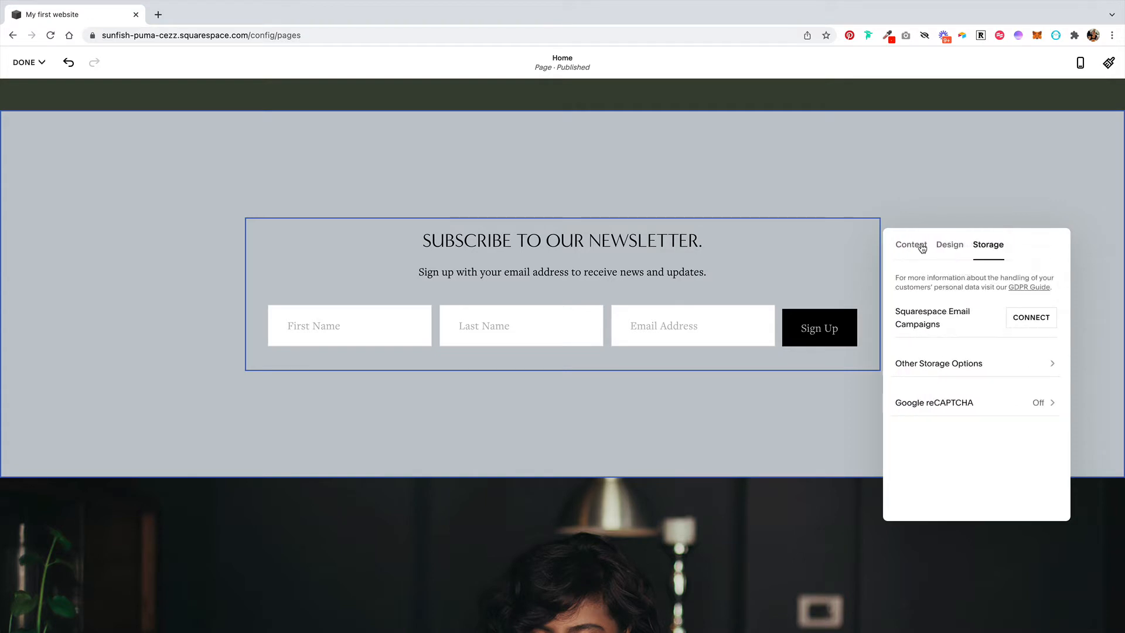
# Rename the newsletter form as Mindful Nutrition
pyautogui.click(908, 245)
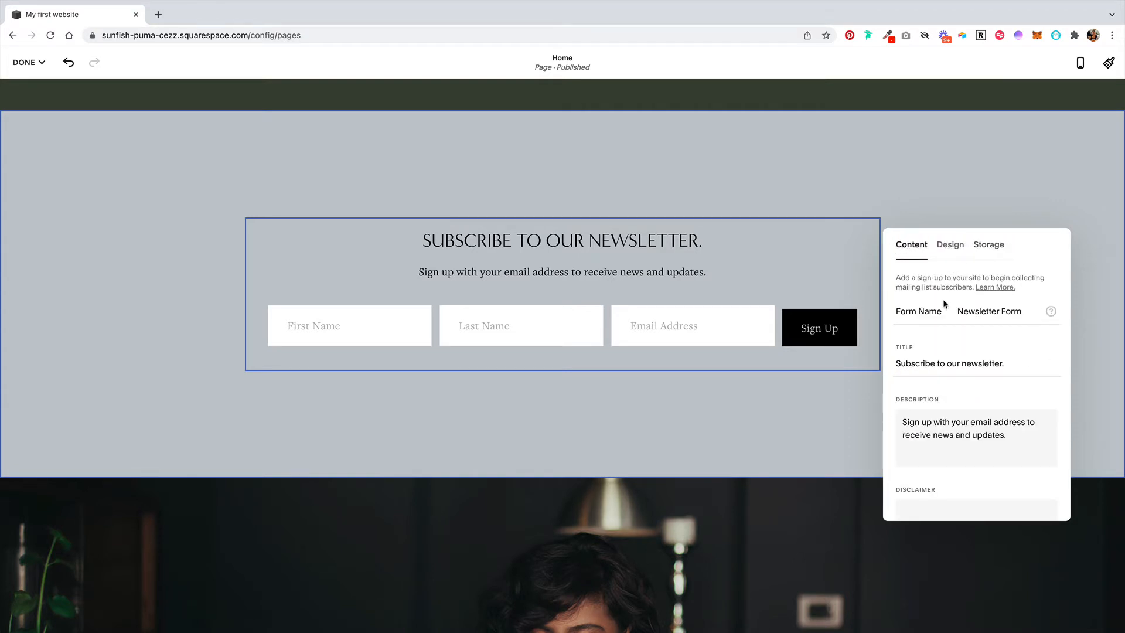
pyautogui.tripleClick(972, 311)
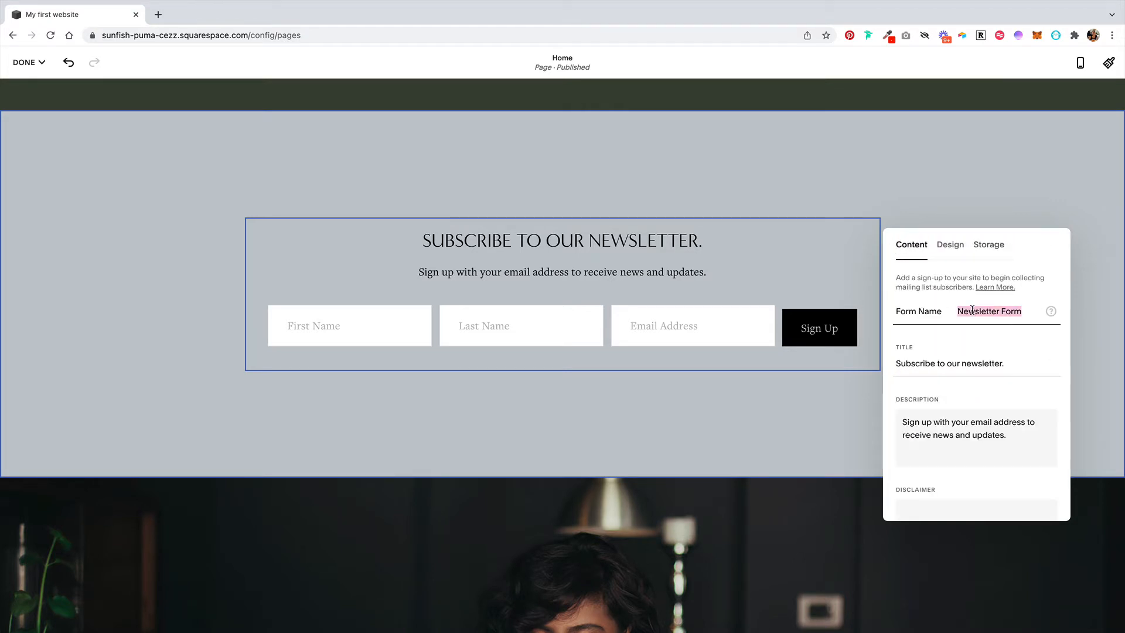
pyautogui.write('Mindful Nutrition')
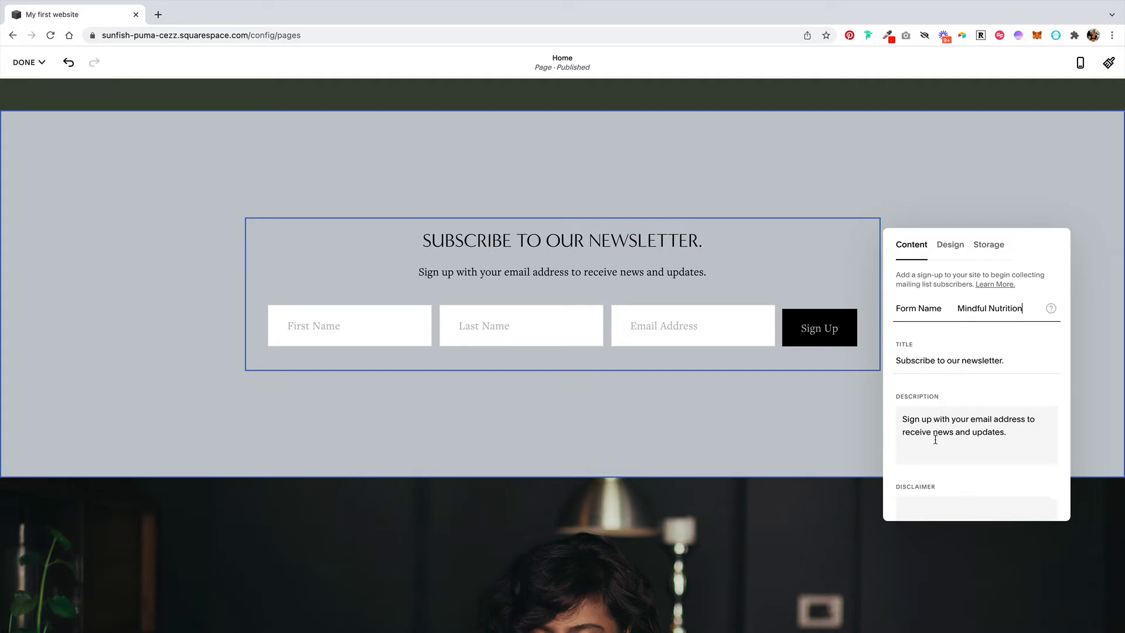
# Switch the newsletter form's post-submit behaviour from Message to Redirect
pyautogui.scroll(-5, 934, 428)
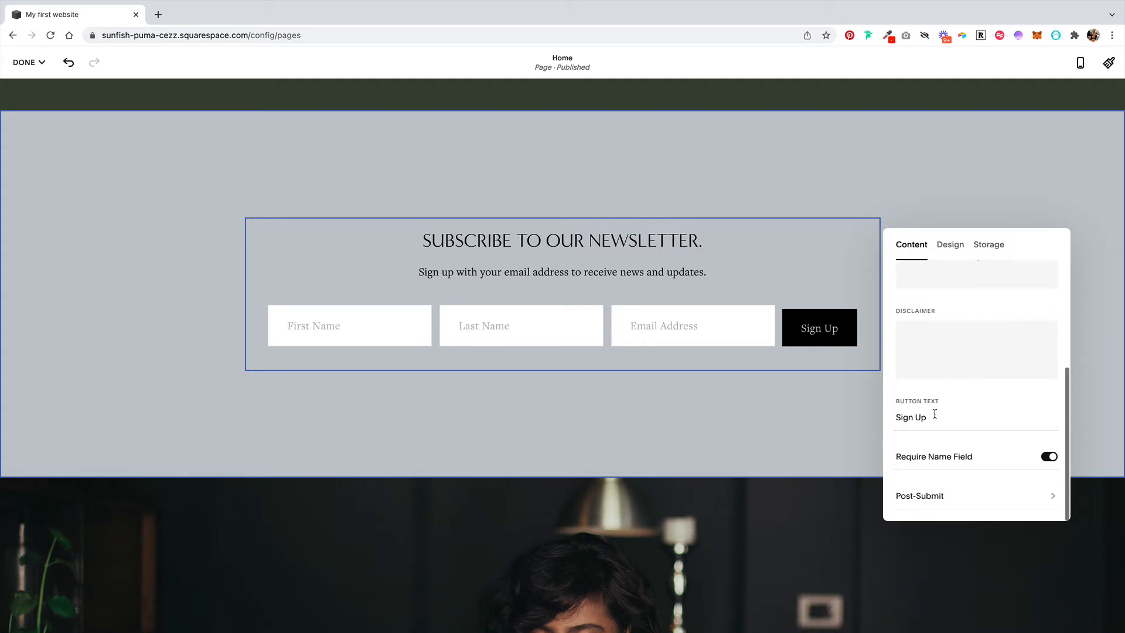
pyautogui.click(1042, 499)
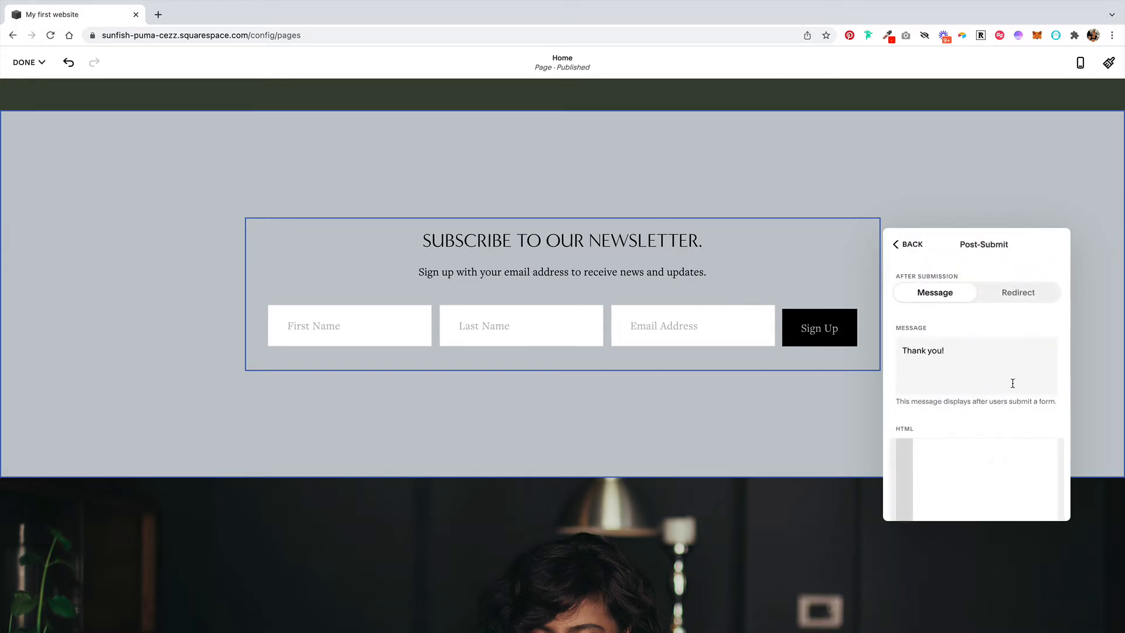
pyautogui.scroll(-1, 1013, 383)
pyautogui.scroll(1, 1013, 382)
pyautogui.click(1023, 292)
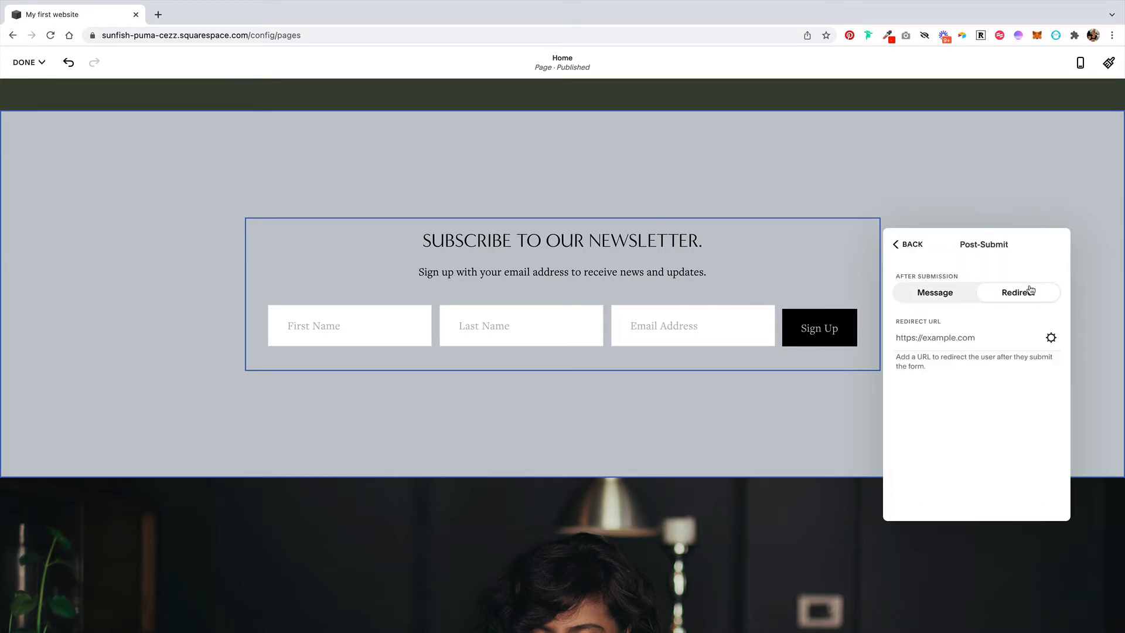
pyautogui.click(907, 244)
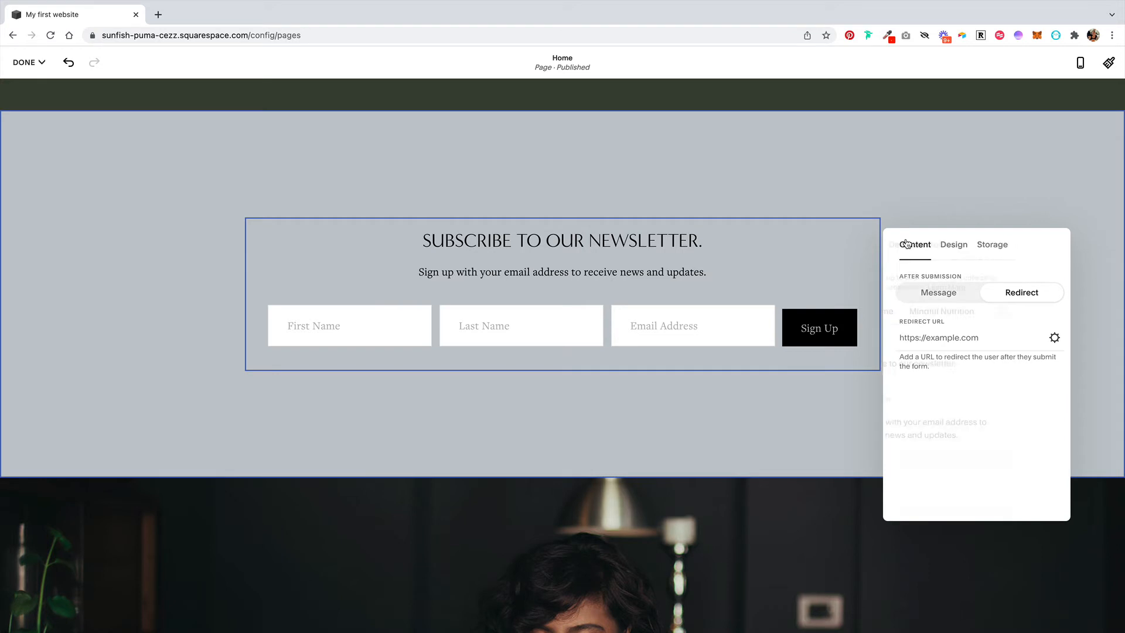
# Add Zapier as a storage connection for the newsletter form
pyautogui.click(945, 252)
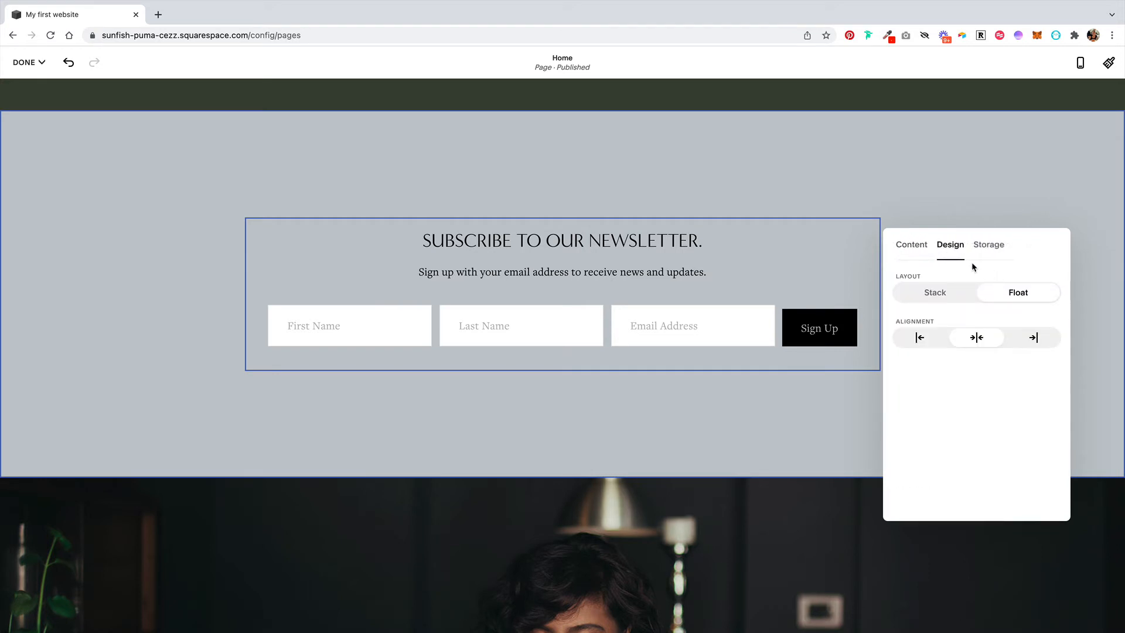
pyautogui.click(988, 243)
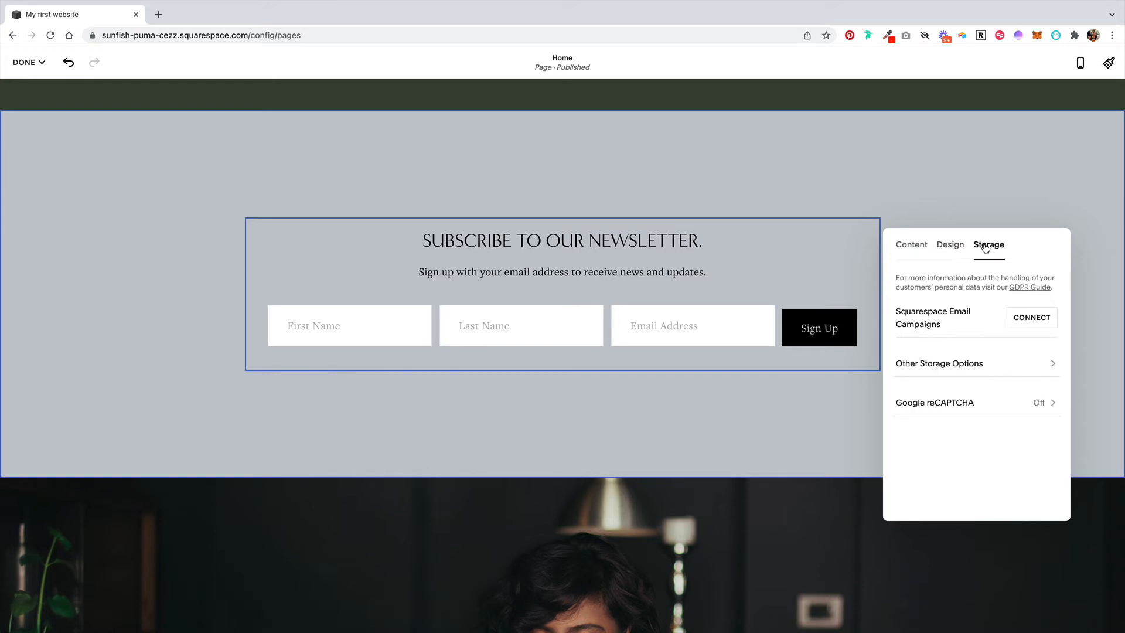
pyautogui.click(977, 364)
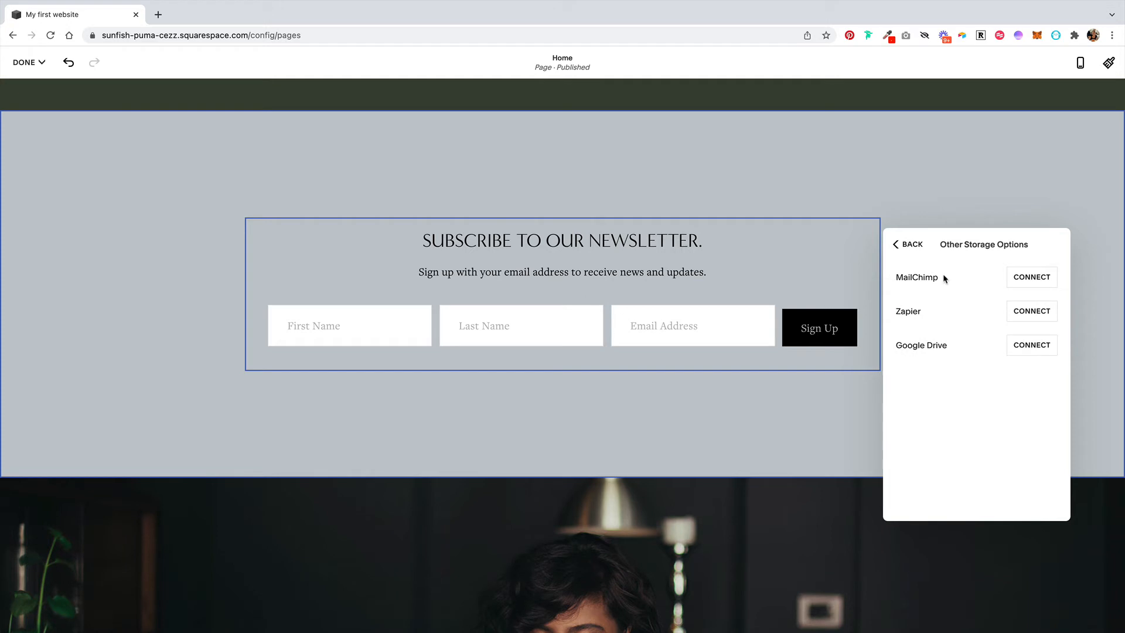
pyautogui.click(1010, 277)
pyautogui.click(1018, 311)
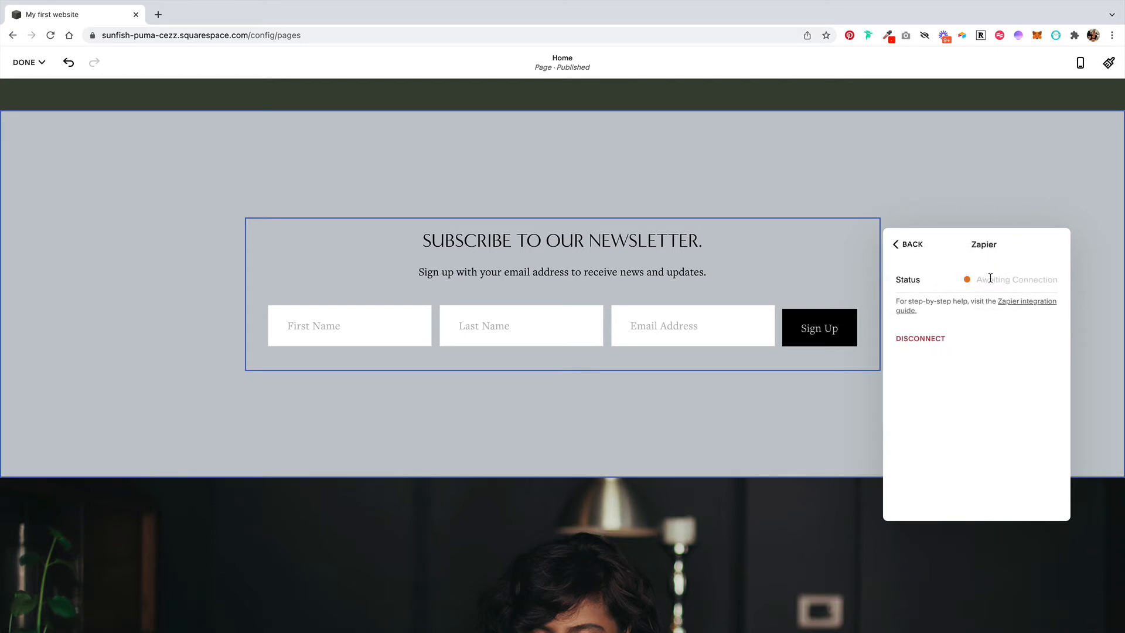
pyautogui.click(908, 244)
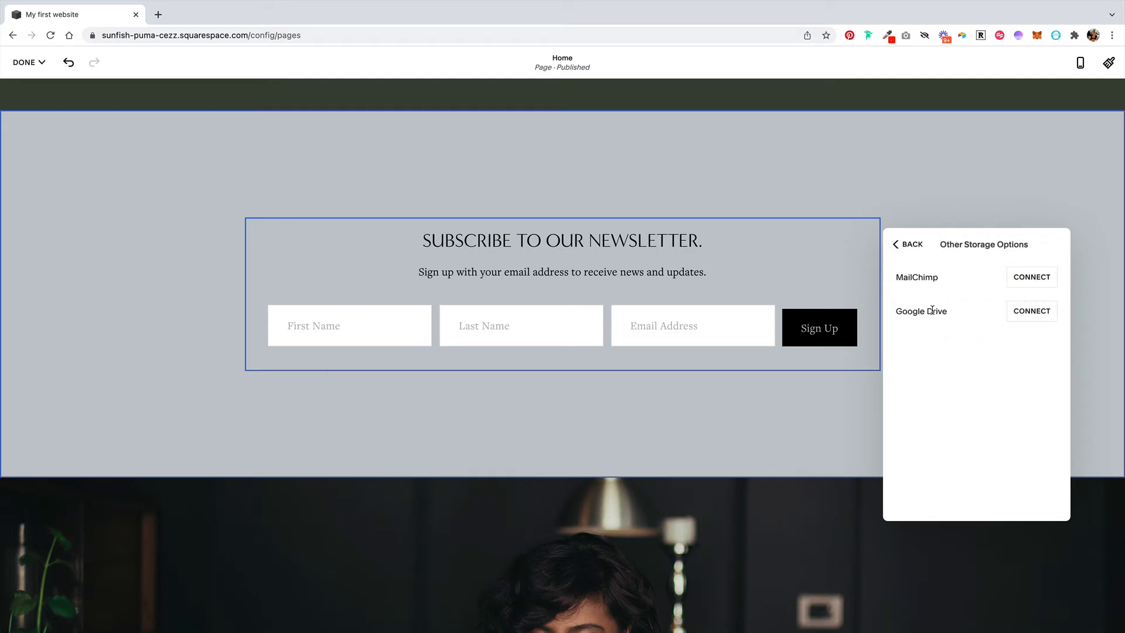
# Connect the newsletter form to Google Drive and allow Squarespace access to the chosen Google account
pyautogui.click(1021, 318)
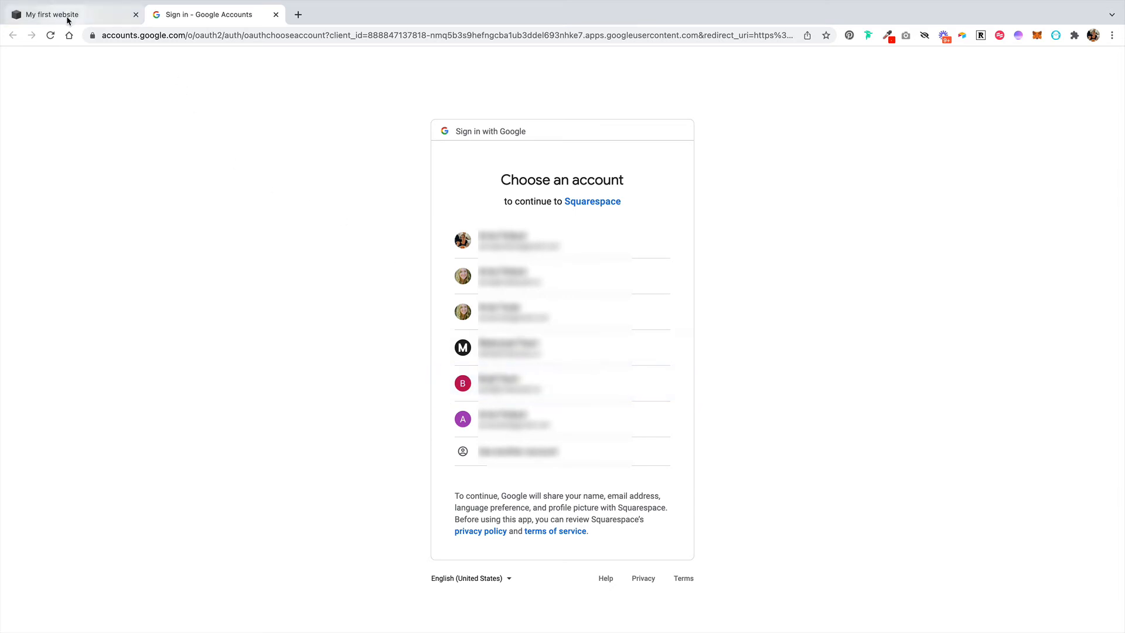
pyautogui.click(536, 290)
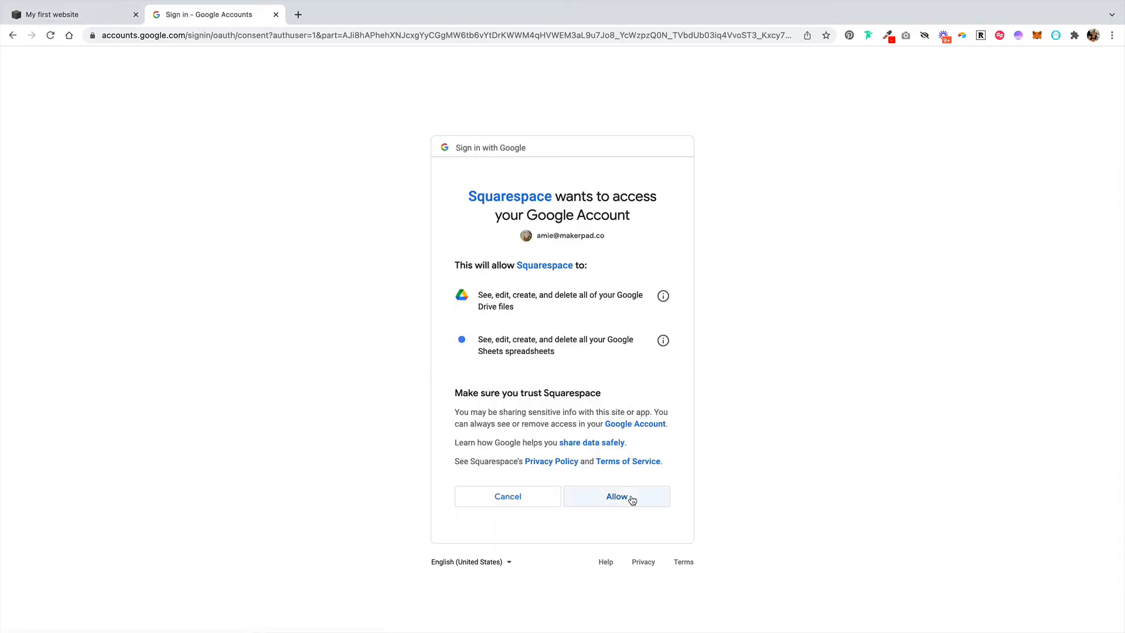
pyautogui.click(617, 497)
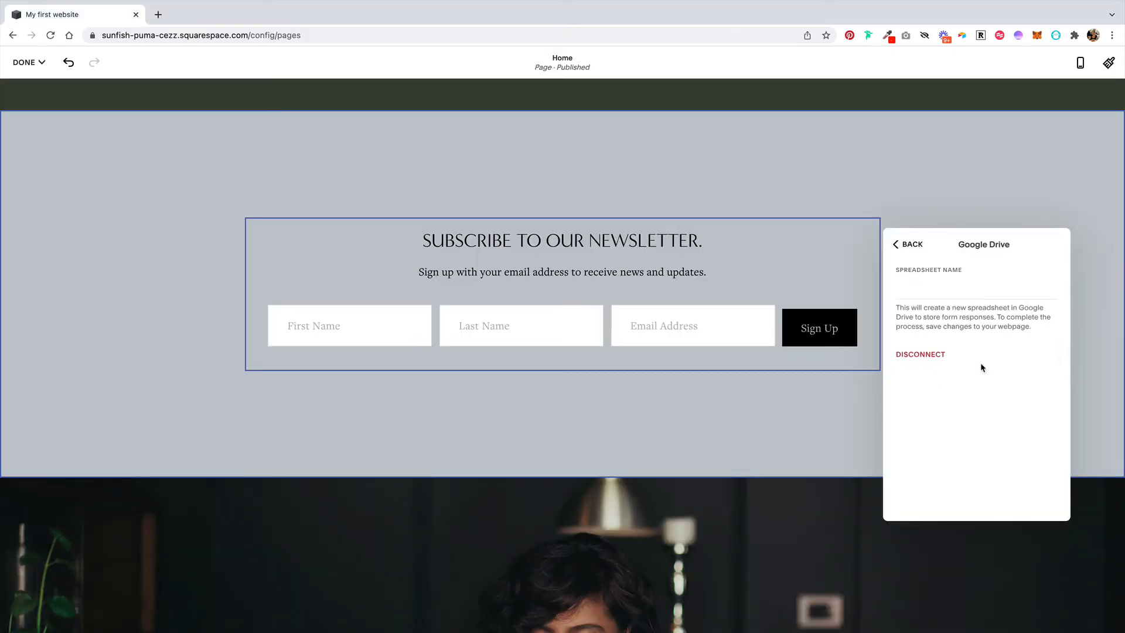
# Leave the spreadsheet name empty and disconnect Google Drive from the newsletter form's storage
pyautogui.click(932, 289)
pyautogui.click(26, 64)
pyautogui.click(913, 244)
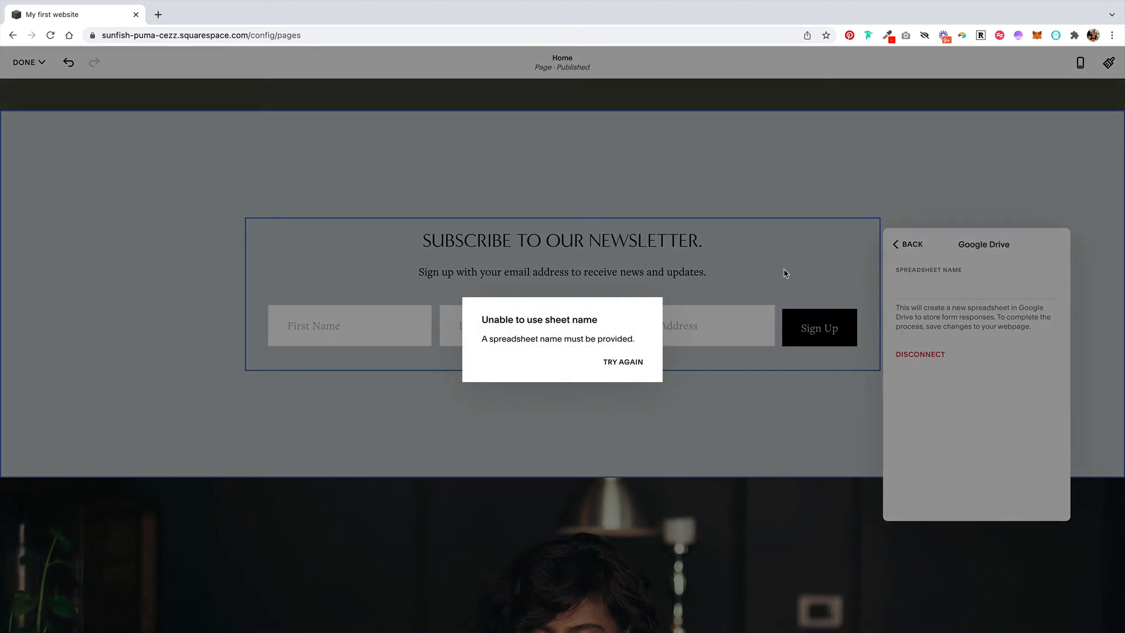
pyautogui.click(637, 361)
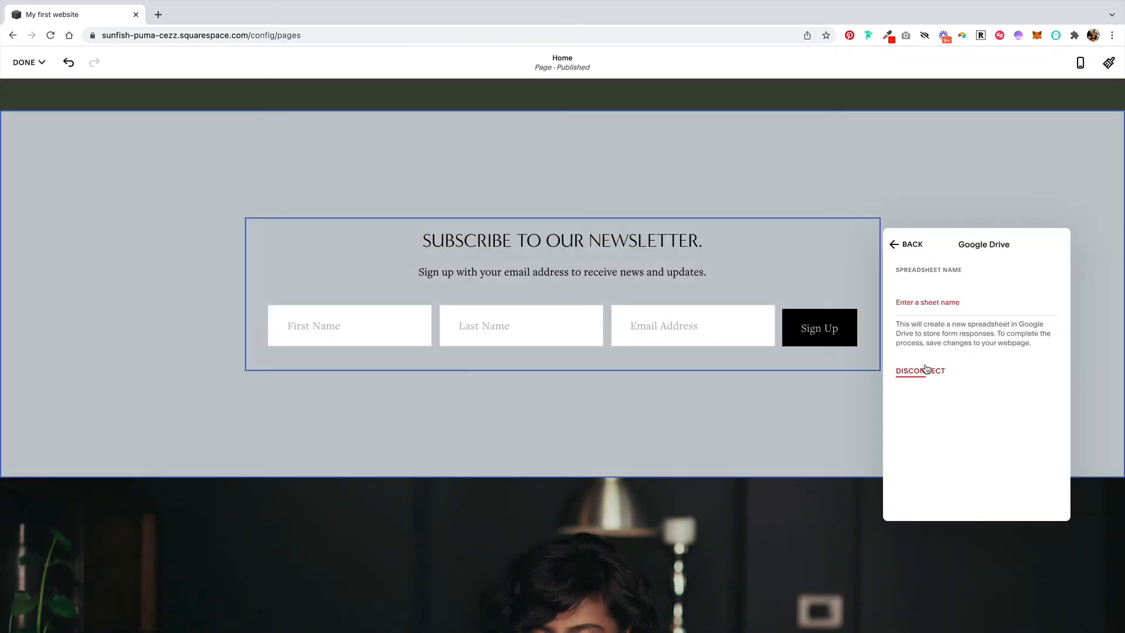
pyautogui.click(924, 370)
pyautogui.click(630, 366)
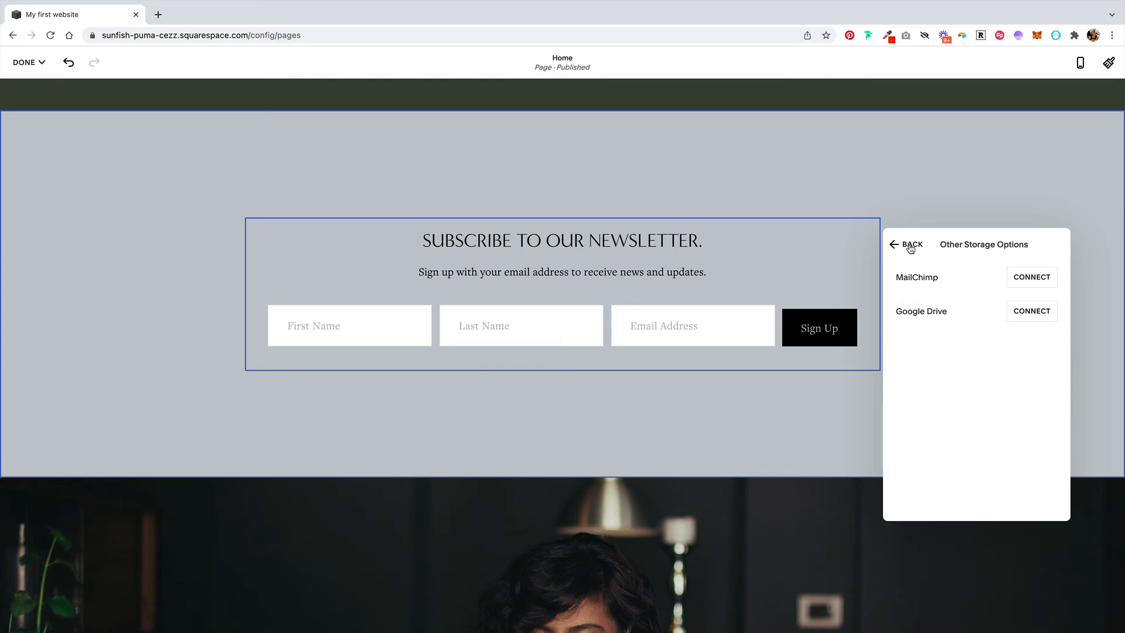
# Save the Home page with the new newsletter section
pyautogui.click(26, 62)
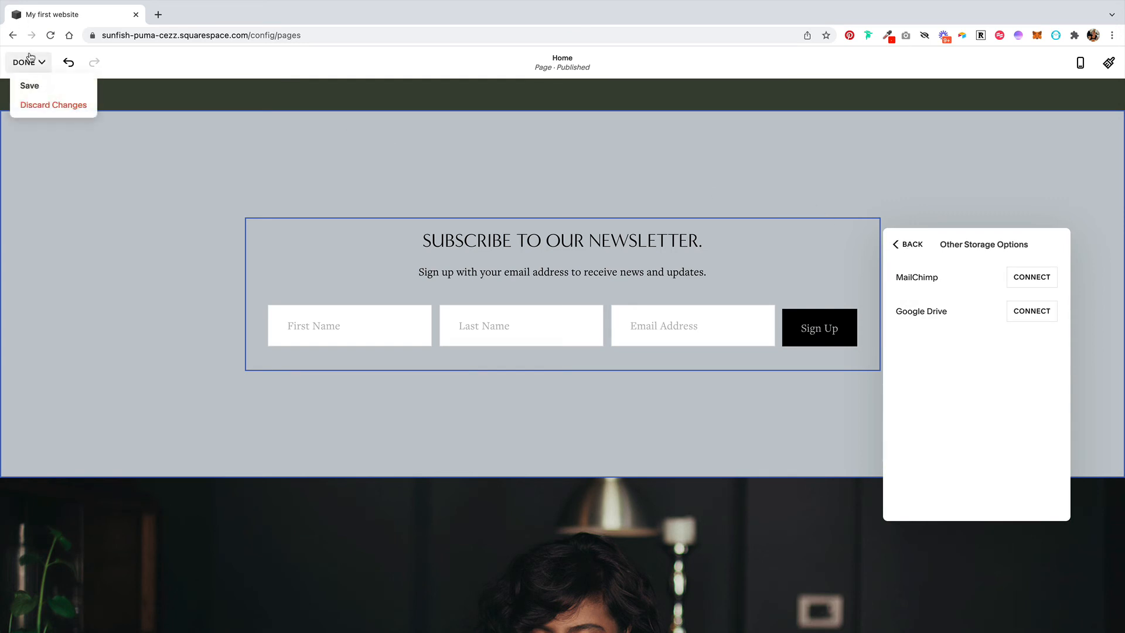
pyautogui.click(27, 87)
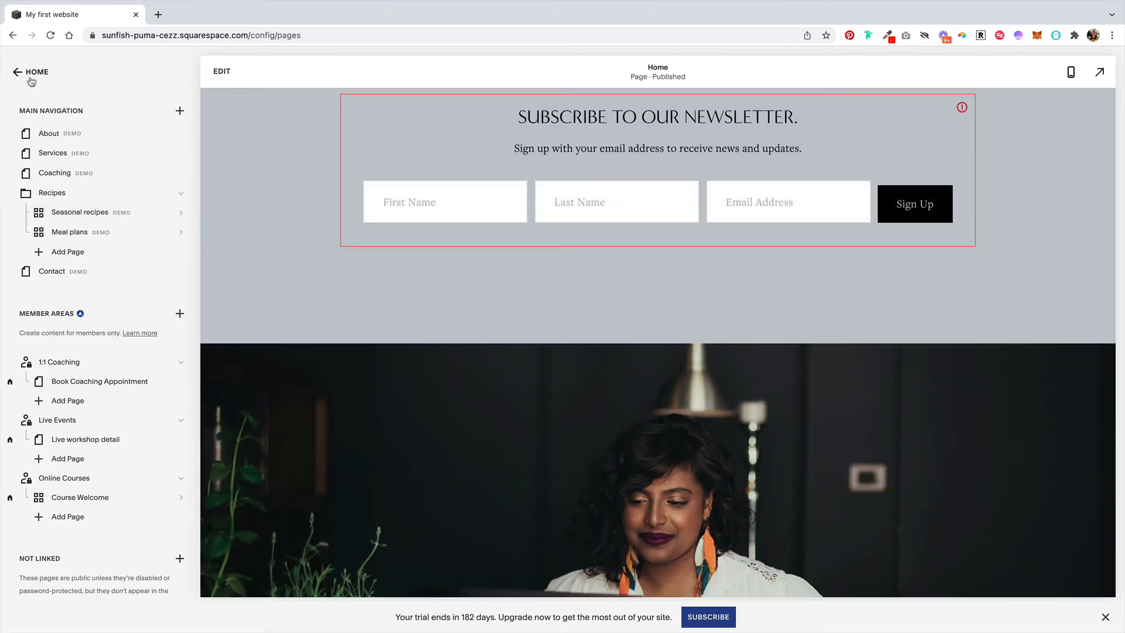
# Open the site's advanced settings for developer API keys
pyautogui.click(33, 73)
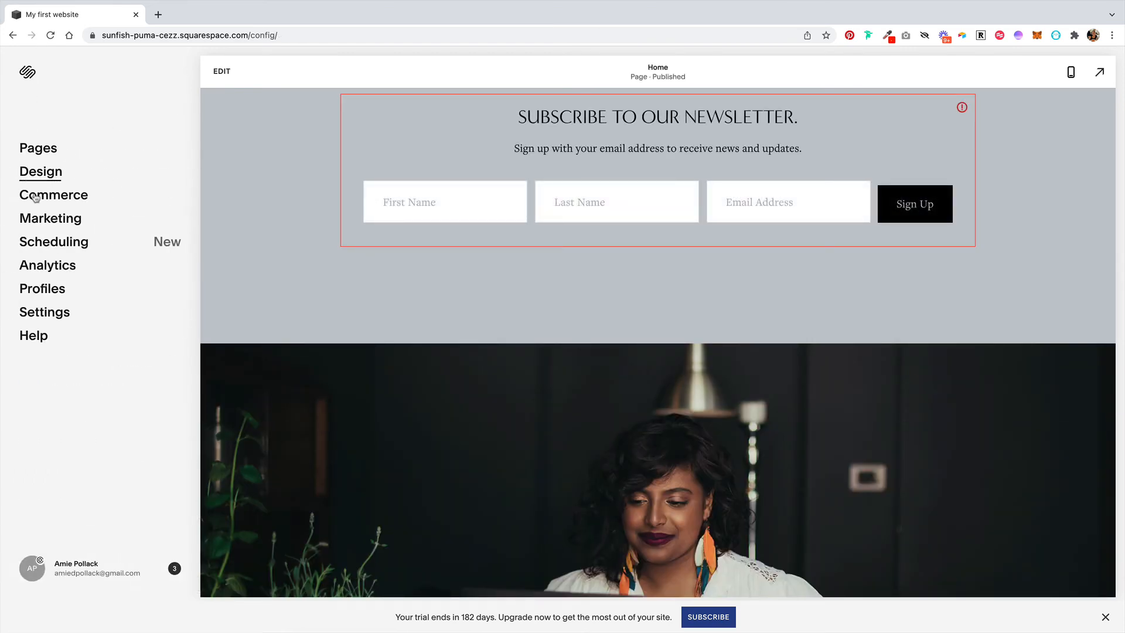
pyautogui.click(42, 315)
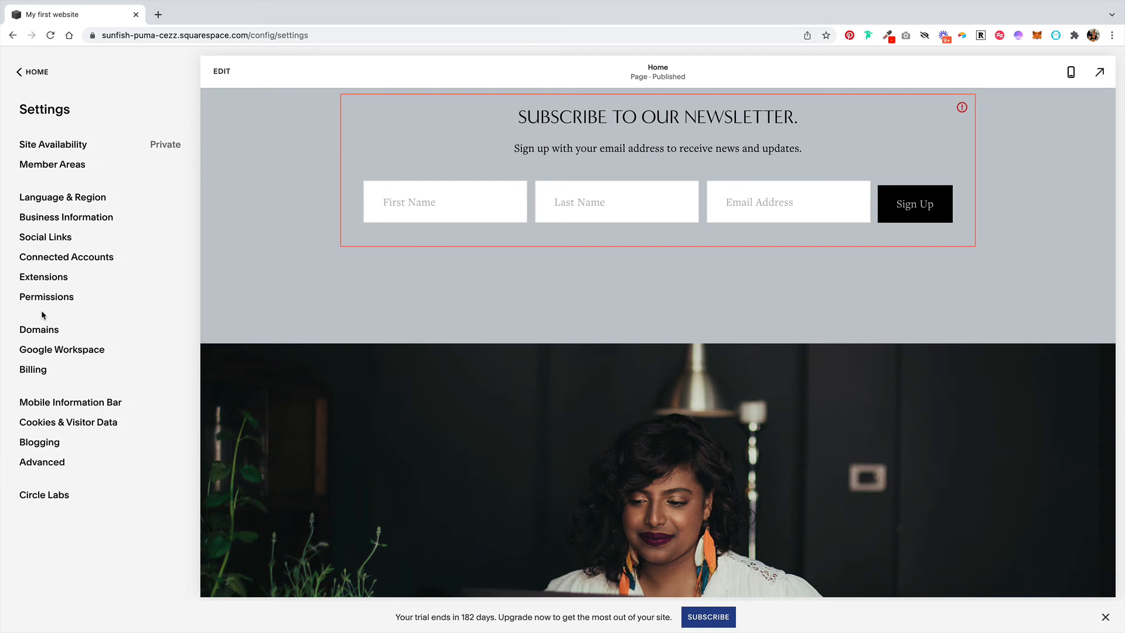
pyautogui.click(49, 463)
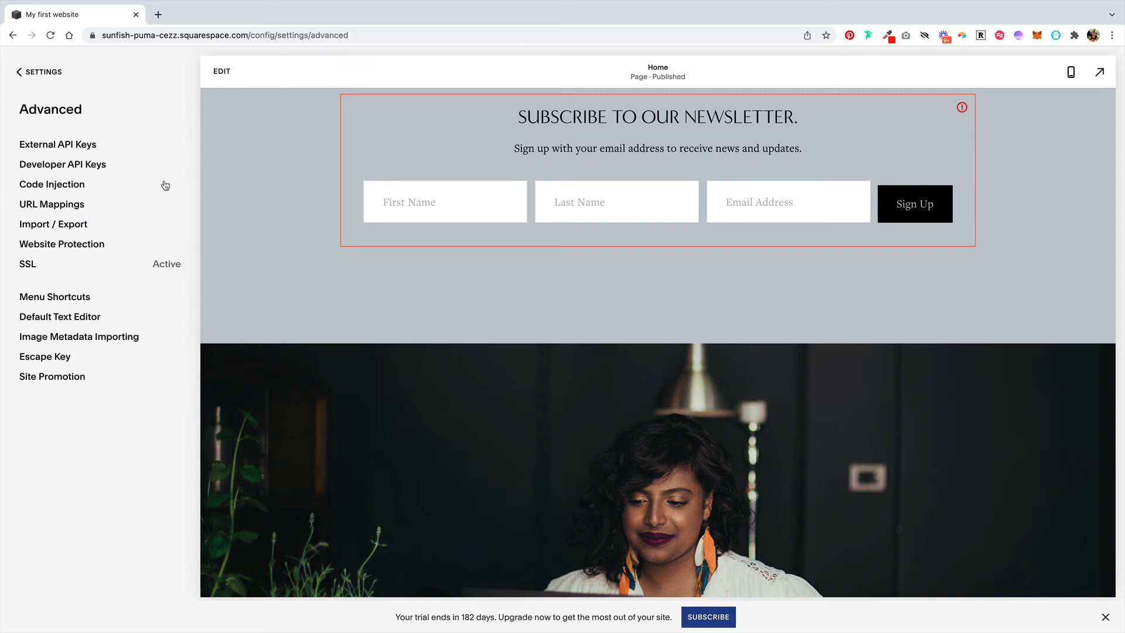
pyautogui.click(84, 166)
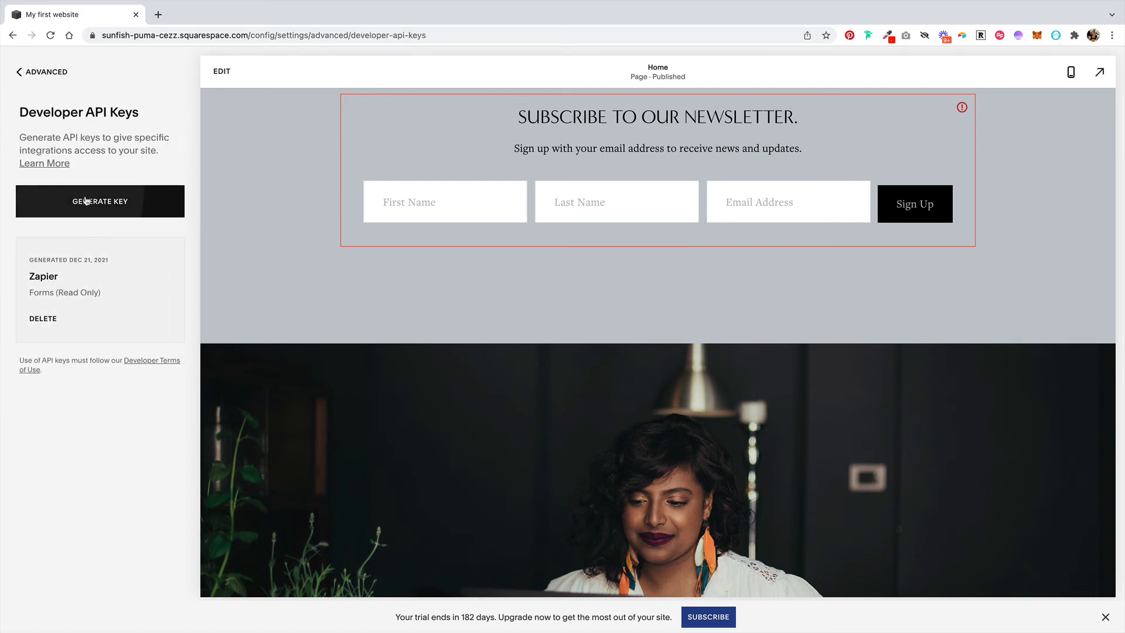
# Set up a new API key named "Zapier - Newsletter" and grant it the Forms permission
pyautogui.click(112, 204)
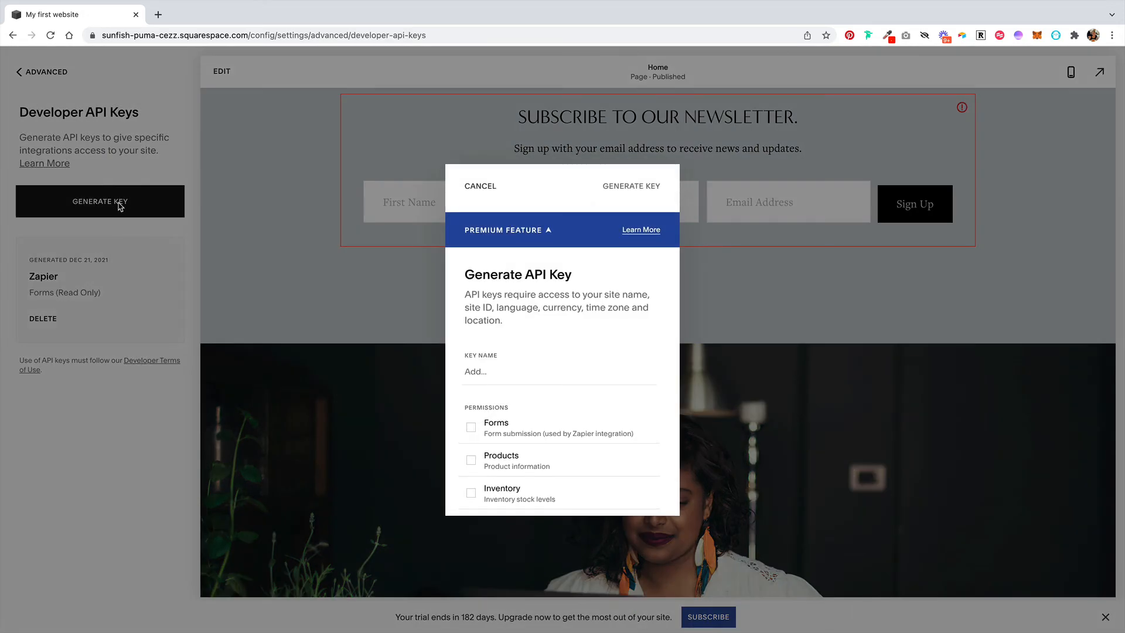
pyautogui.click(541, 378)
pyautogui.write('Zapier - Newsletter')
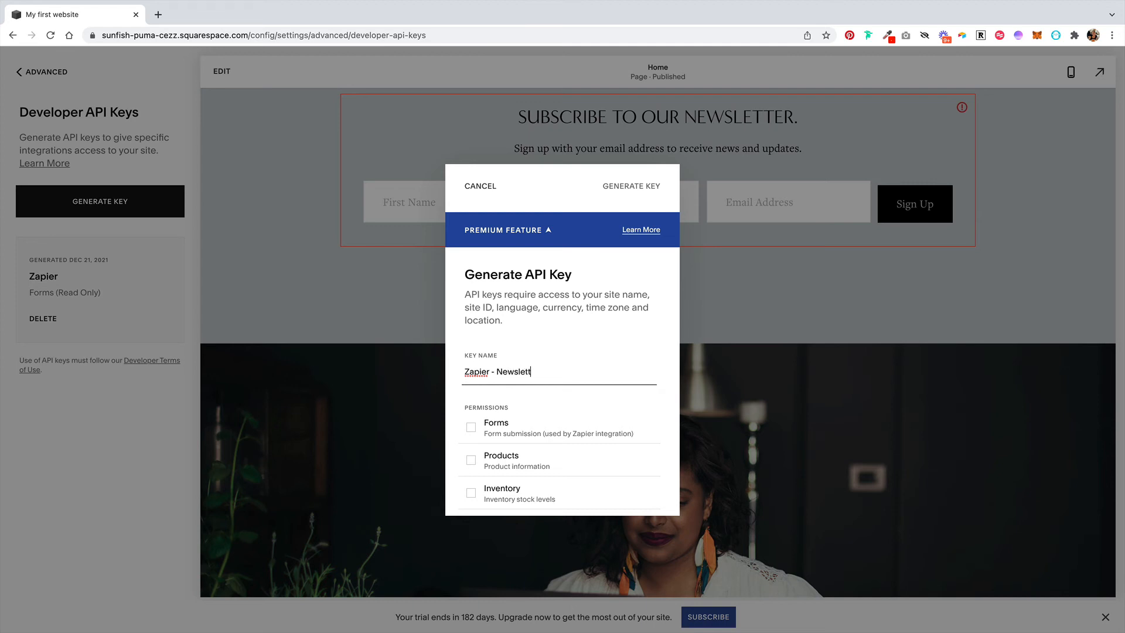
pyautogui.click(466, 430)
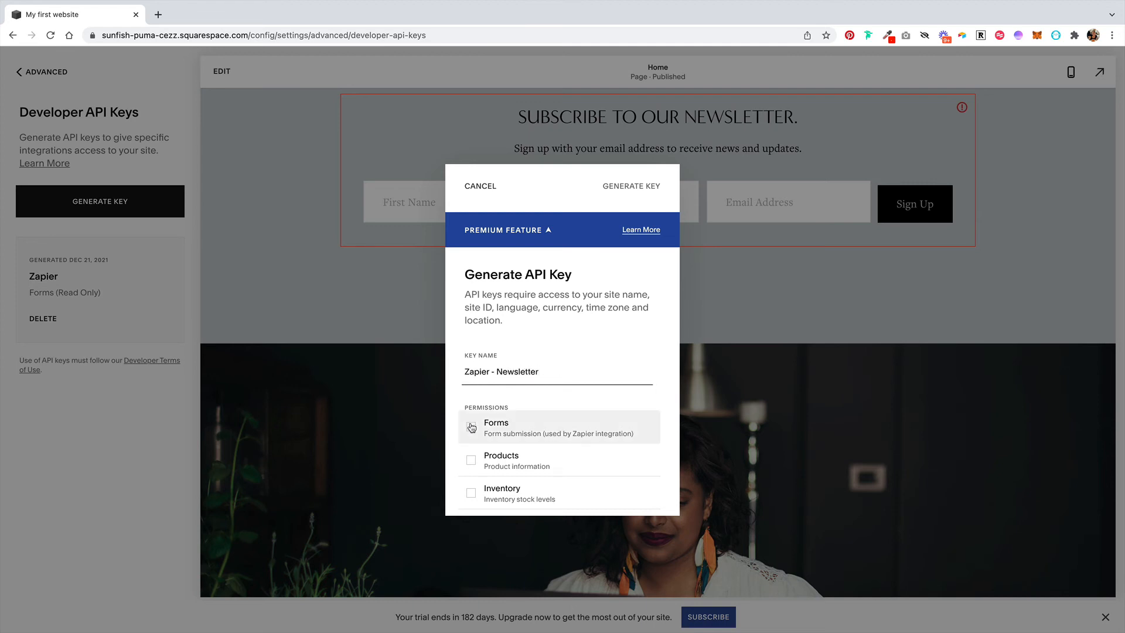